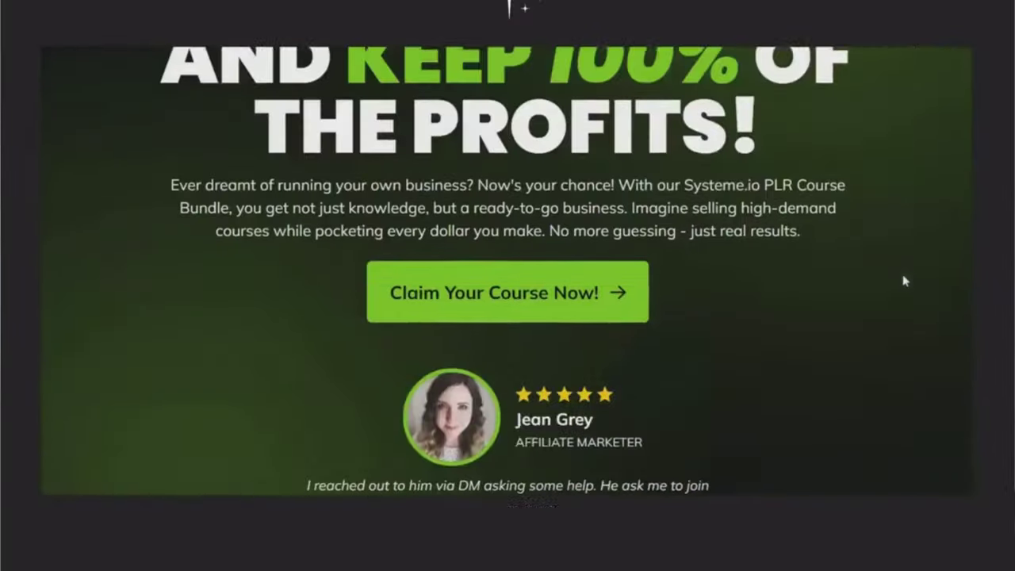
# Scroll down the allmyfreebies example page to view its profile photo and stacked link buttons.
pyautogui.scroll(-15, 902, 279)
pyautogui.scroll(-20, 904, 280)
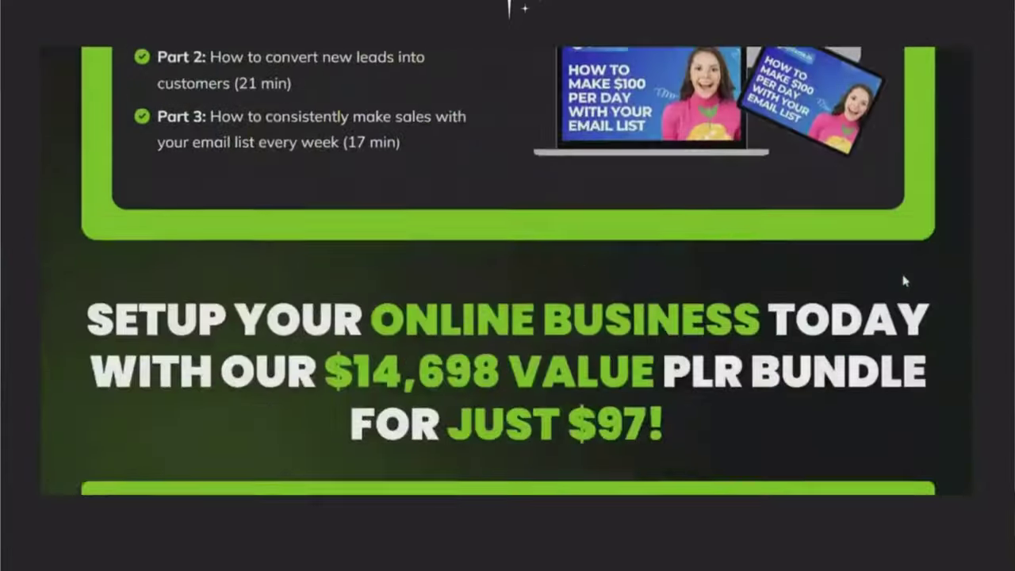
pyautogui.scroll(-10, 903, 279)
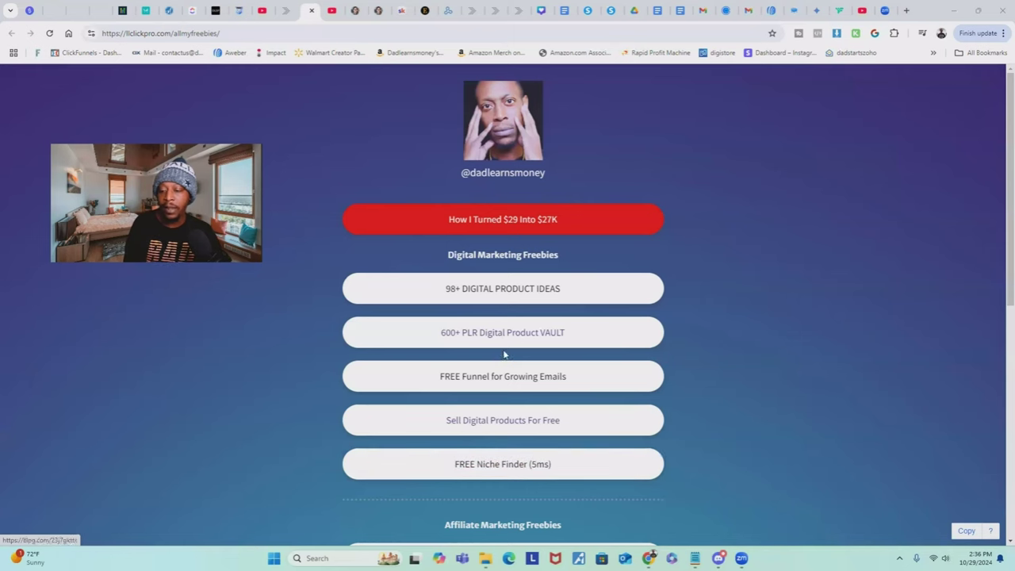
pyautogui.scroll(-5, 762, 392)
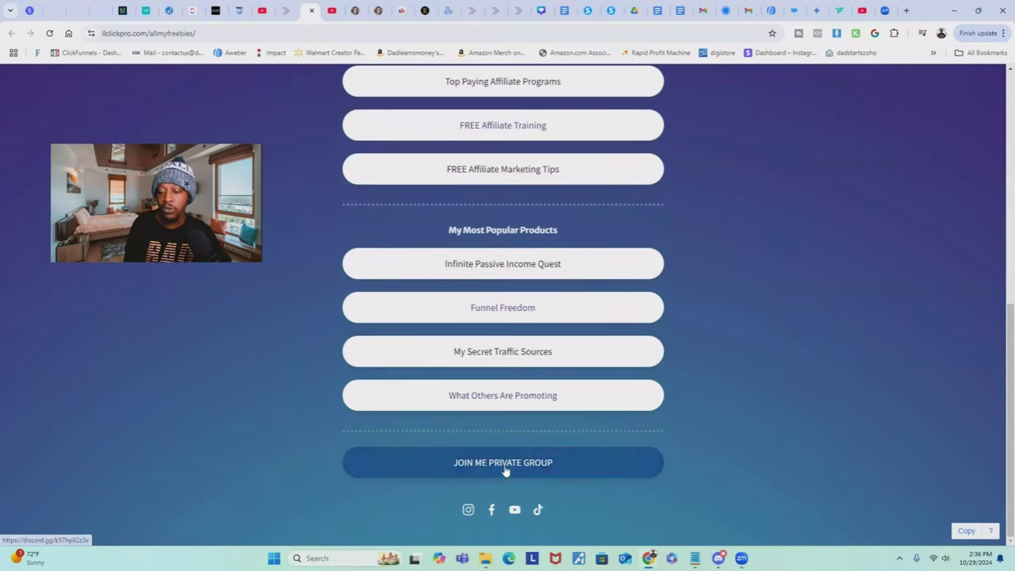
pyautogui.scroll(2, 528, 468)
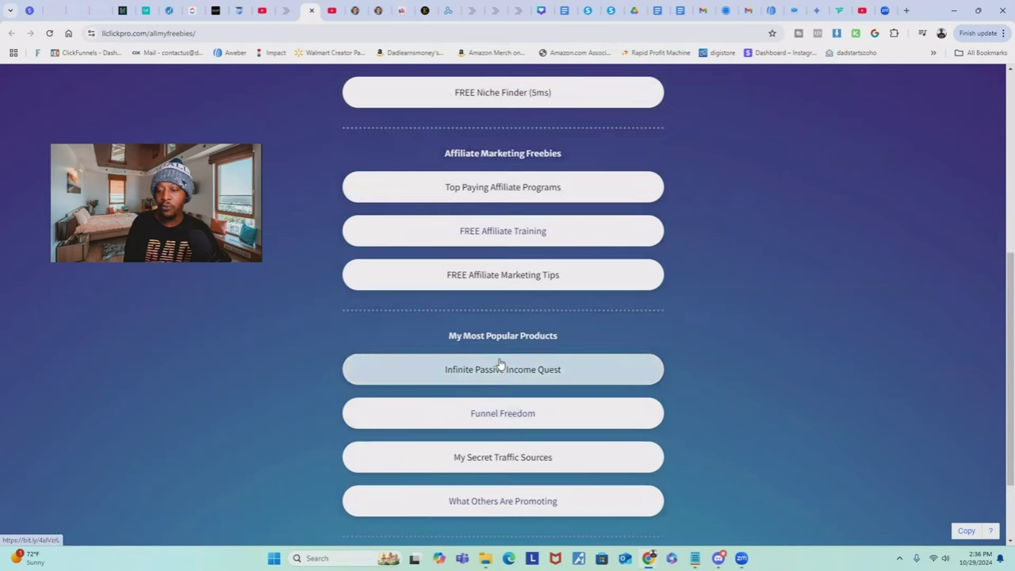
pyautogui.scroll(6, 500, 363)
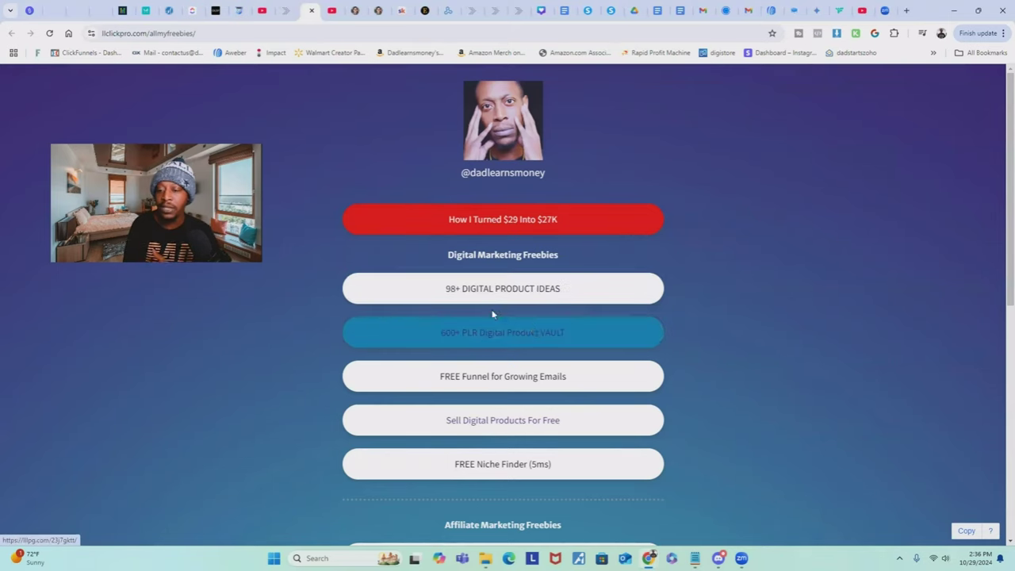
pyautogui.click(510, 334)
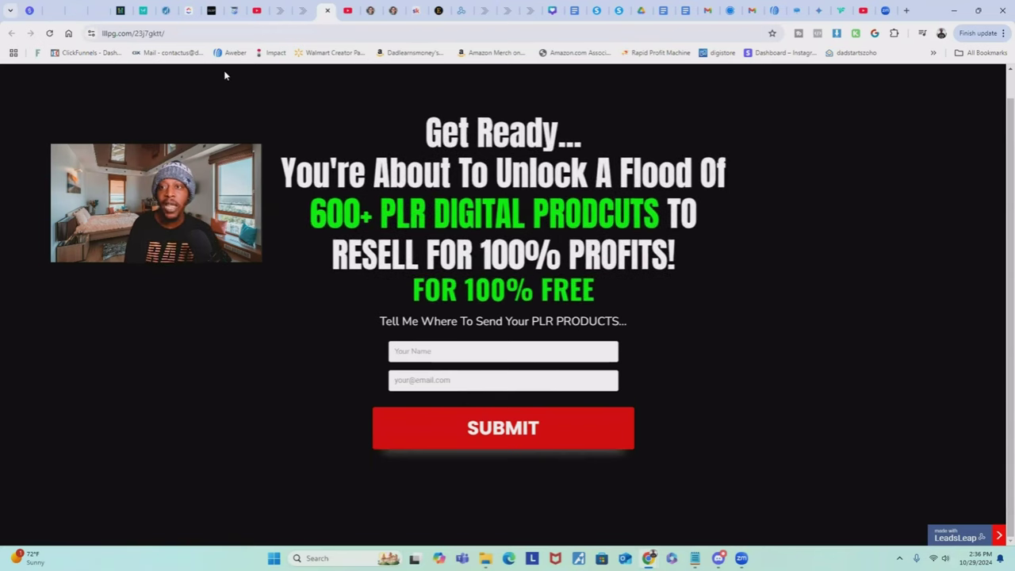
pyautogui.hotkey('ctrl', 'w')
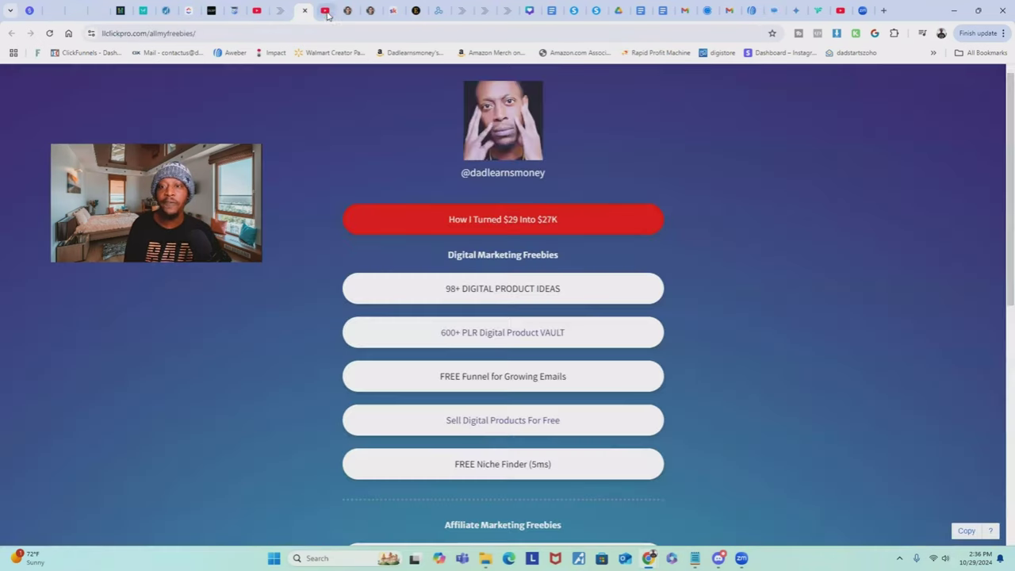
pyautogui.scroll(-5, 536, 289)
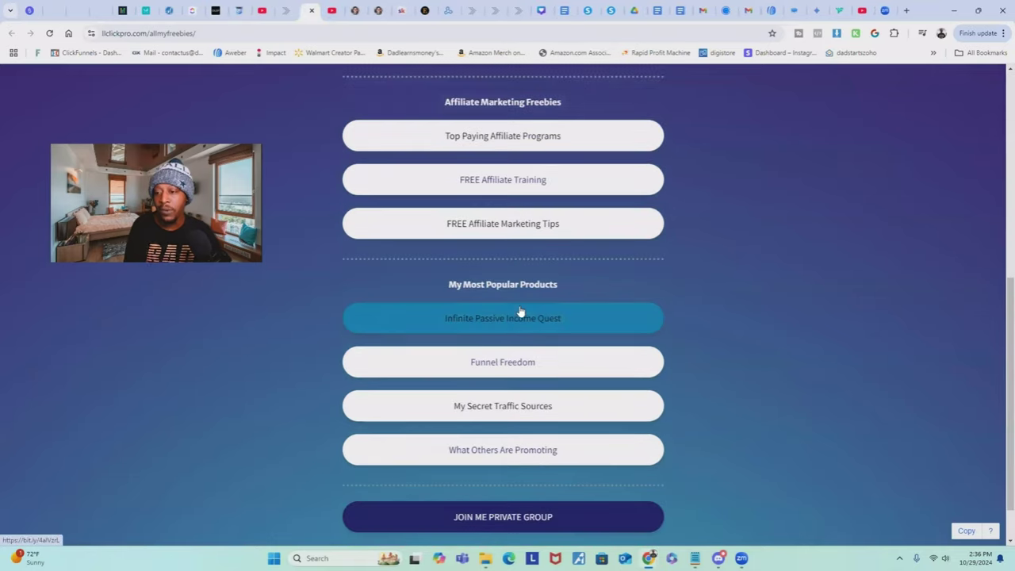
pyautogui.scroll(-1, 508, 346)
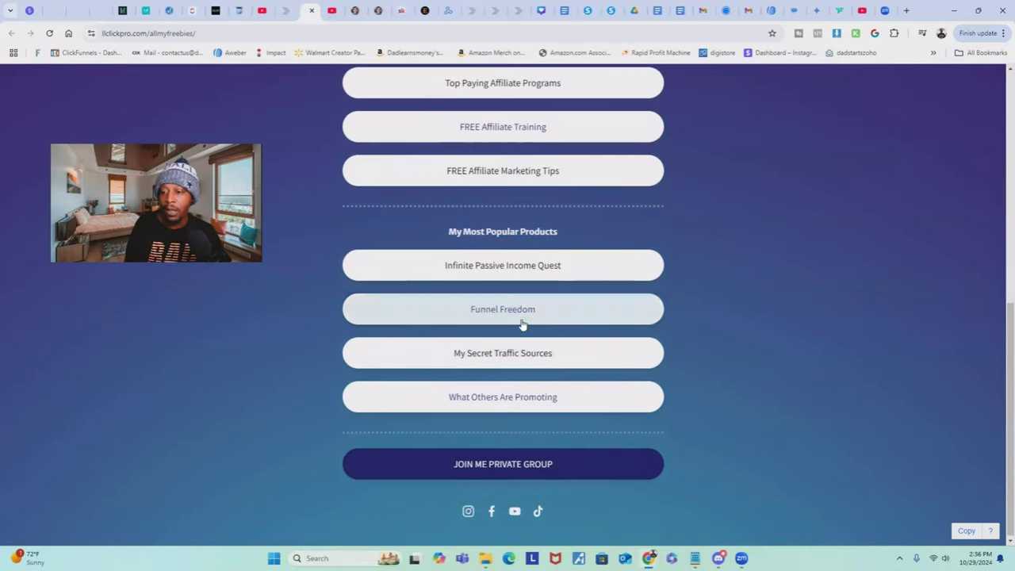
# Open the My Secret Traffic Sources sales page and scroll through it.
pyautogui.click(497, 359)
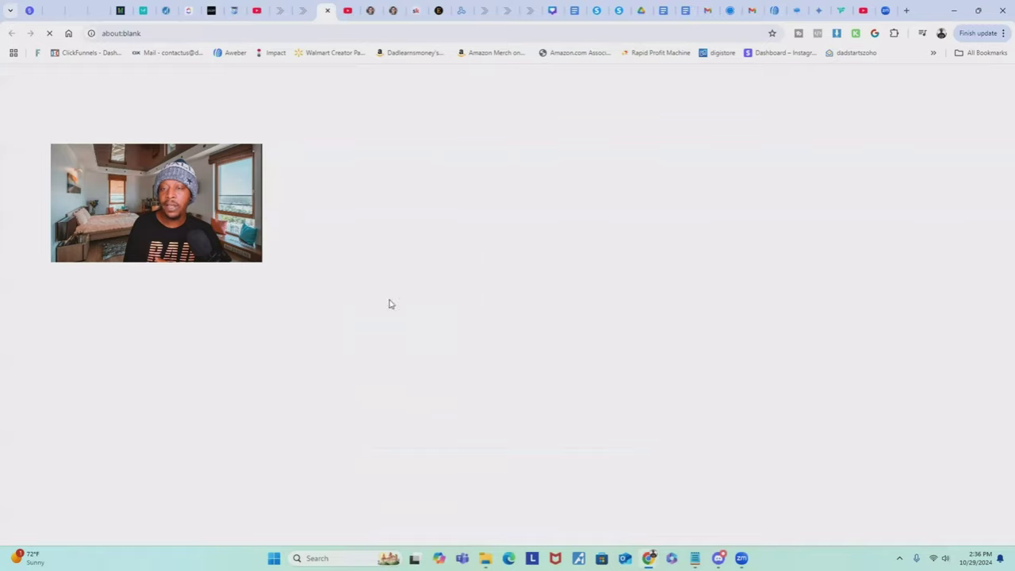
pyautogui.scroll(-10, 561, 224)
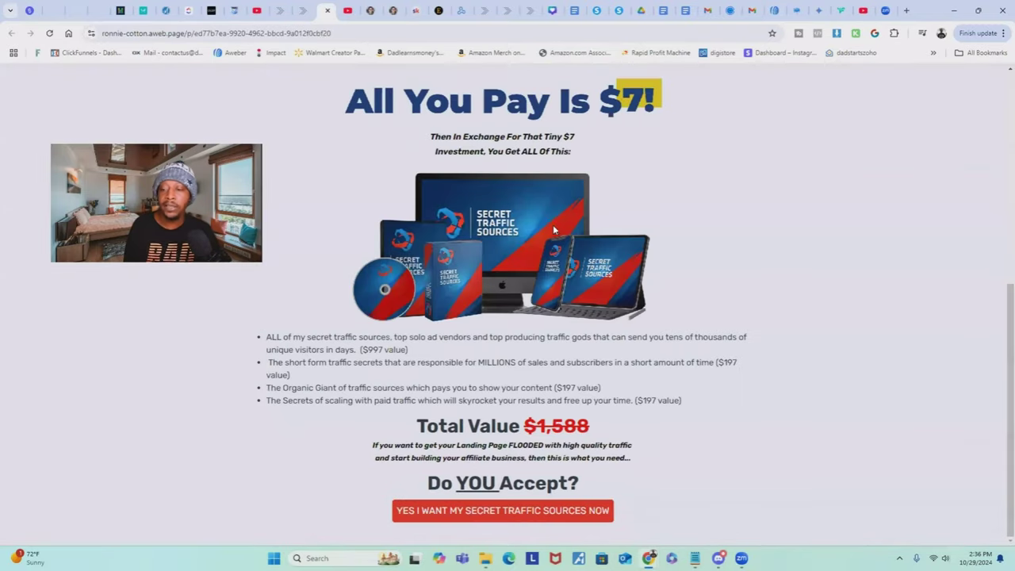
pyautogui.scroll(5, 541, 186)
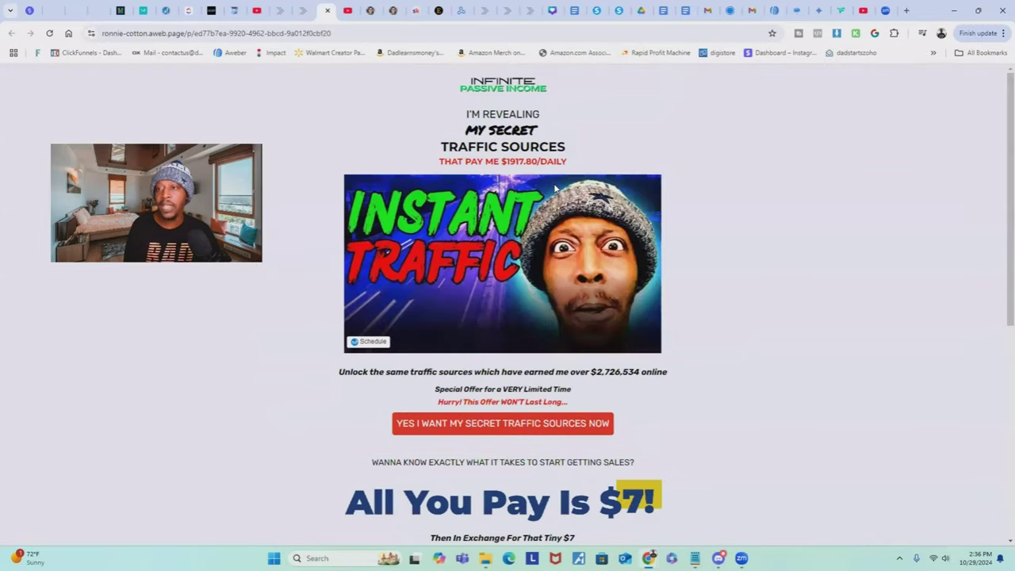
pyautogui.scroll(-4, 455, 422)
pyautogui.scroll(-1, 455, 422)
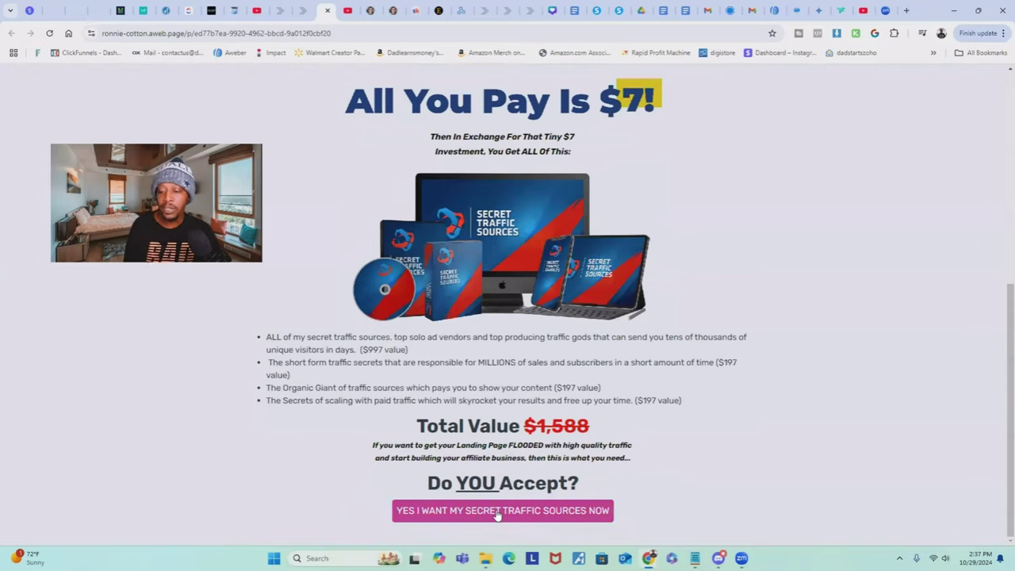
# Preview the $7 order form, close it, and return to the freebies tab.
pyautogui.click(497, 512)
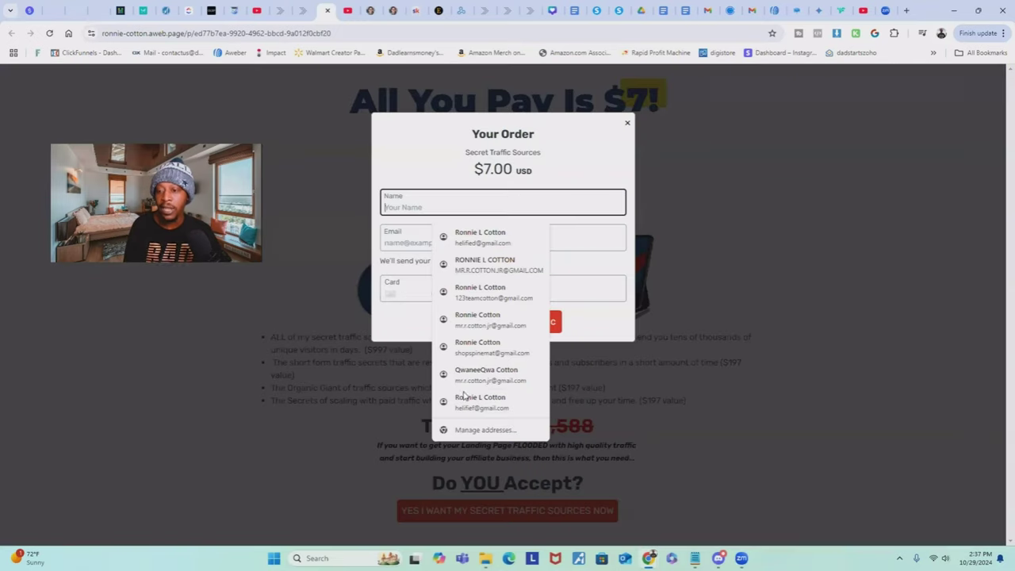
pyautogui.click(592, 158)
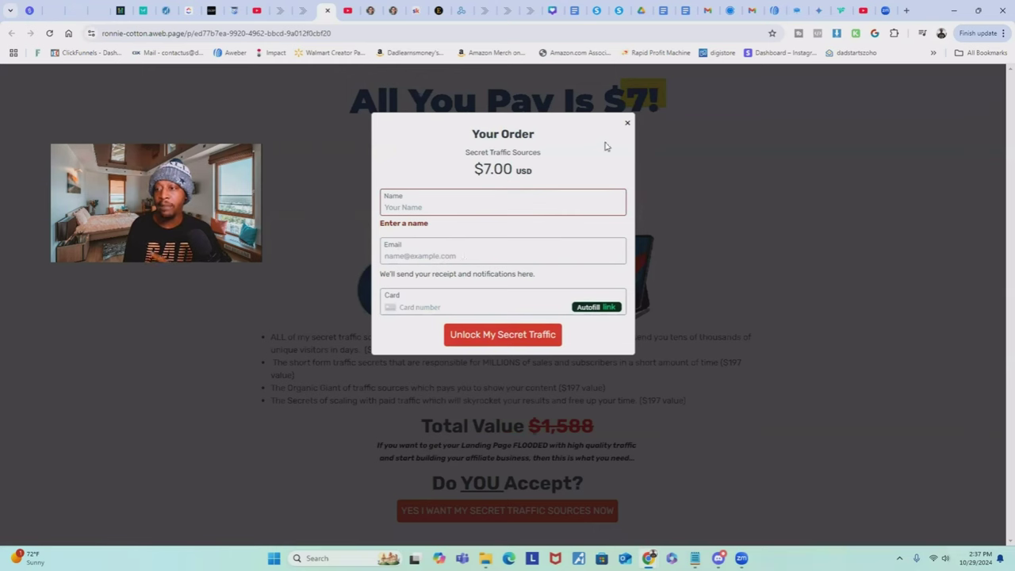
pyautogui.click(627, 124)
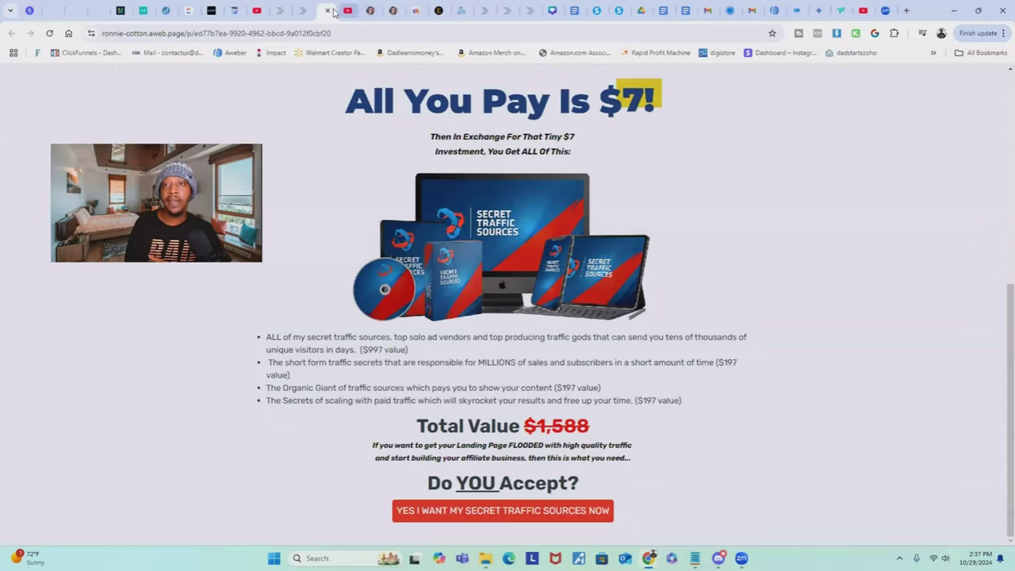
pyautogui.click(305, 10)
# Scroll to the top of the tester store's Theme page in Systeme.io.
pyautogui.scroll(6, 706, 223)
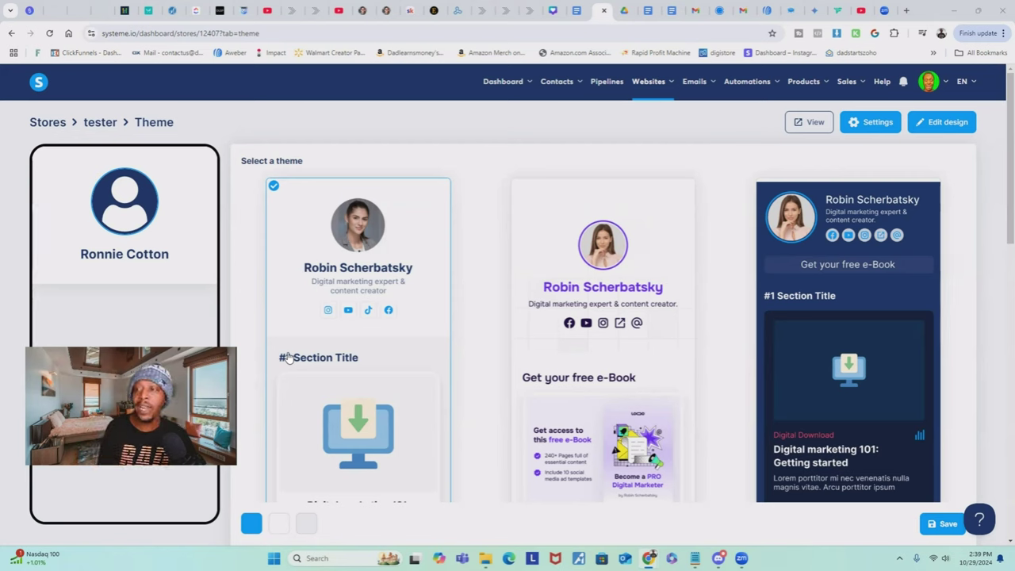
# Scroll through the Select a theme gallery to compare the tester store's link-in-bio themes.
pyautogui.moveTo(668, 77)
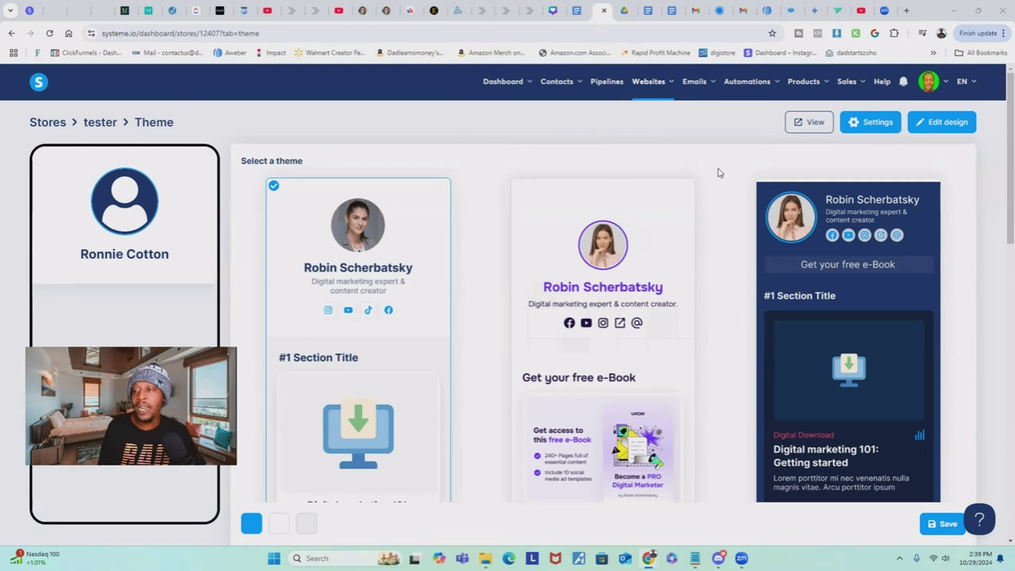
pyautogui.scroll(-1, 657, 203)
pyautogui.scroll(1, 453, 233)
pyautogui.scroll(-10, 463, 229)
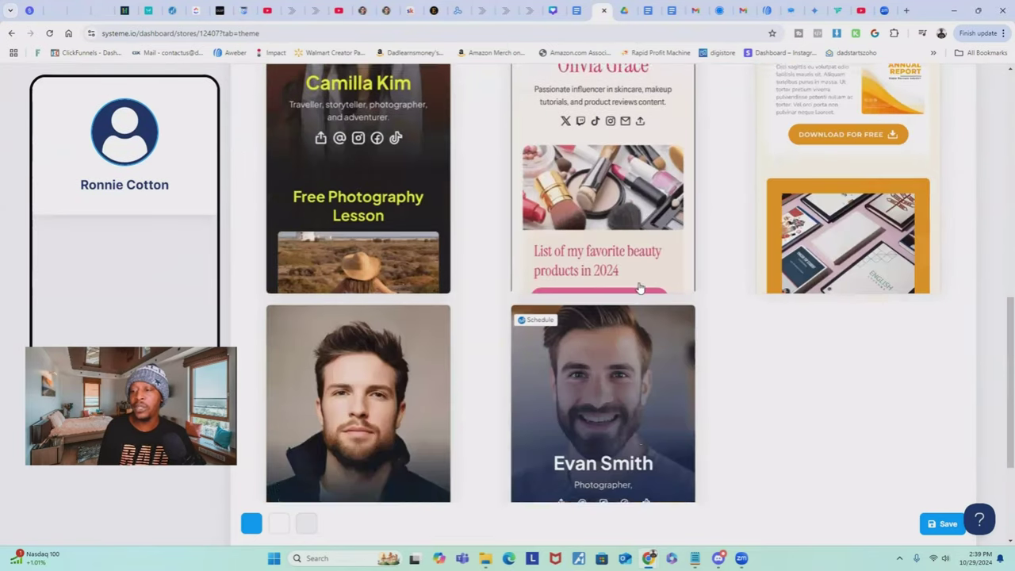
pyautogui.scroll(-3, 641, 287)
pyautogui.scroll(9, 641, 287)
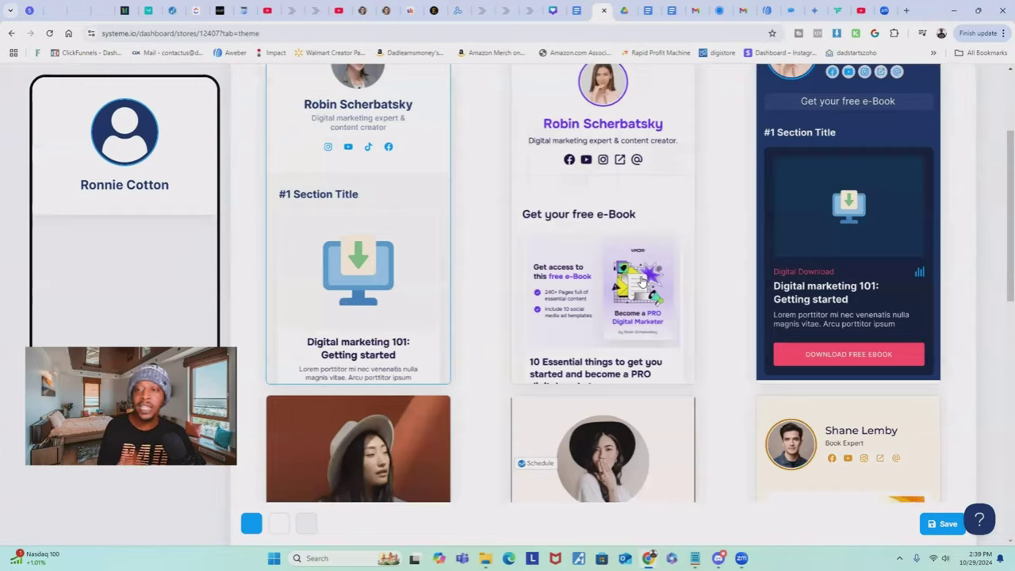
pyautogui.scroll(3, 641, 280)
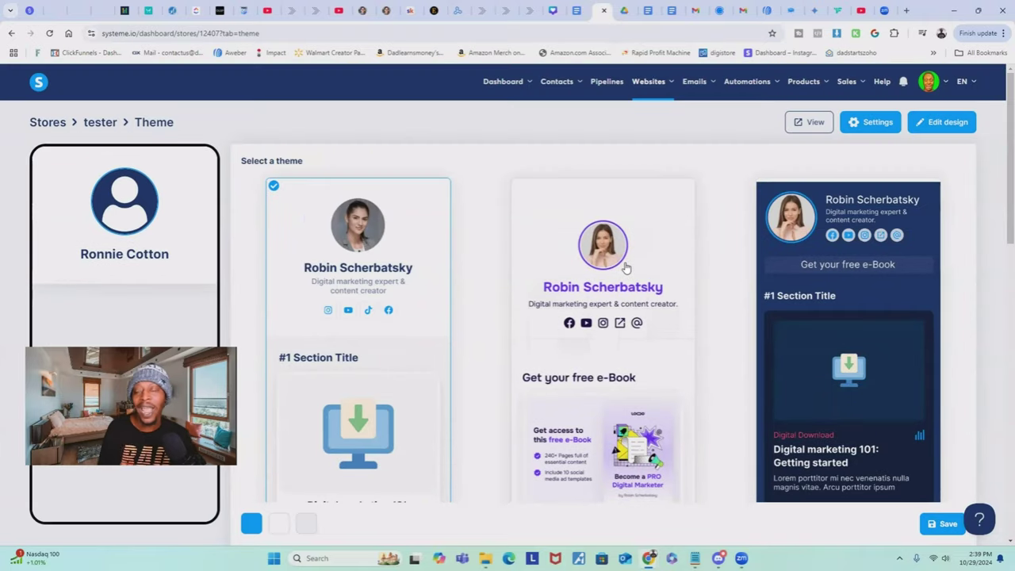
pyautogui.scroll(-3, 555, 254)
pyautogui.scroll(3, 394, 222)
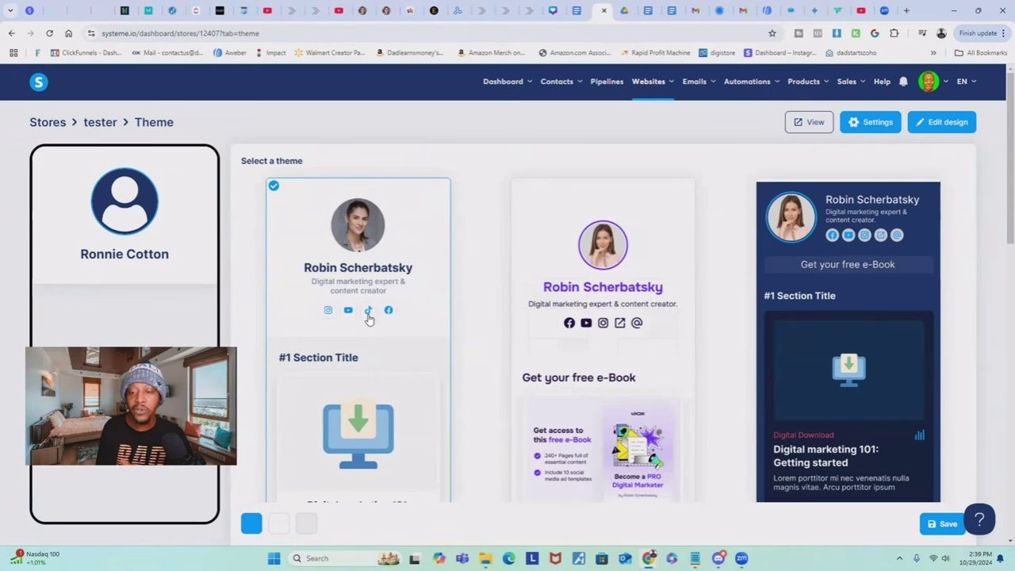
pyautogui.scroll(-3, 373, 309)
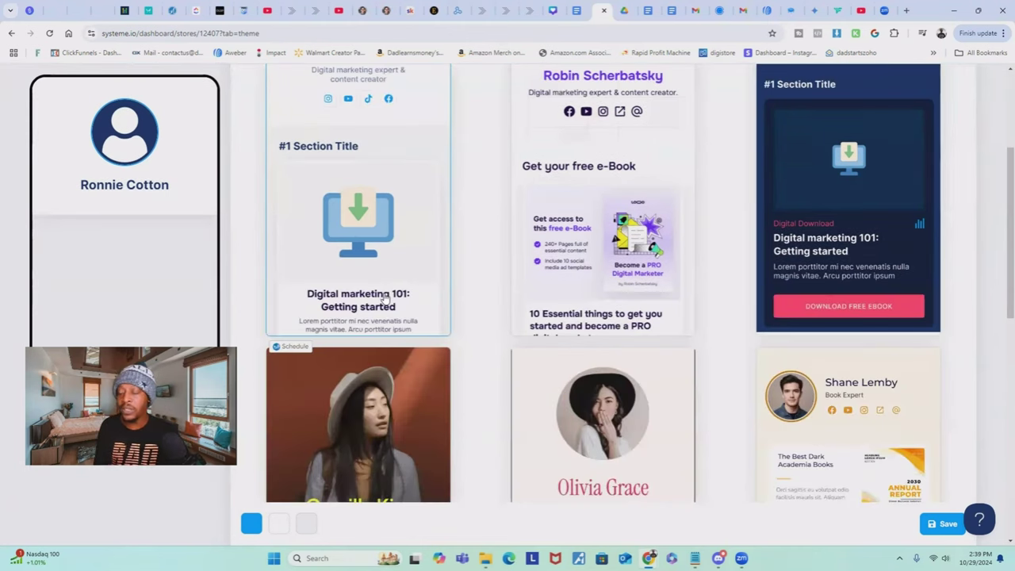
pyautogui.scroll(-2, 389, 297)
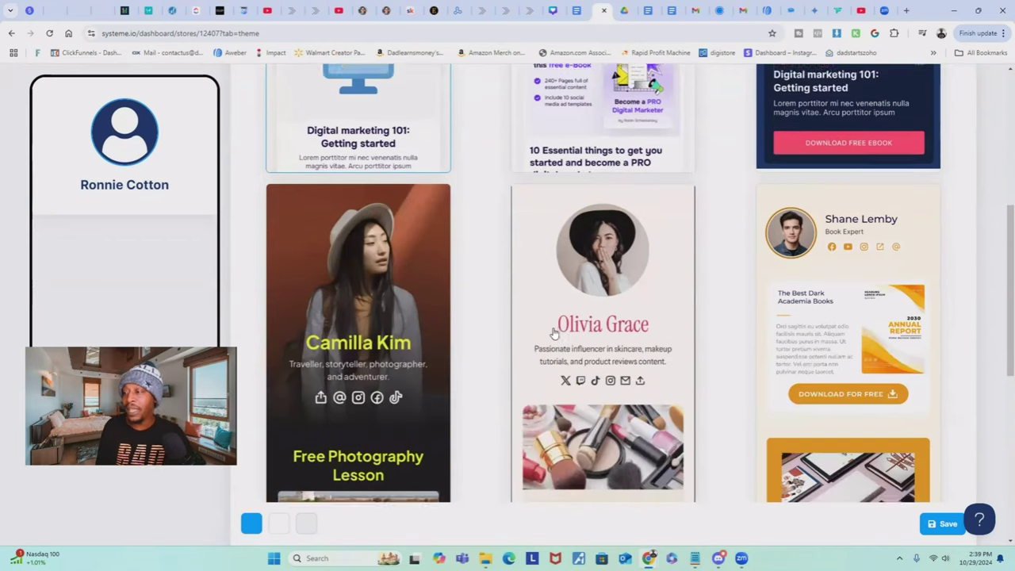
pyautogui.scroll(-6, 554, 333)
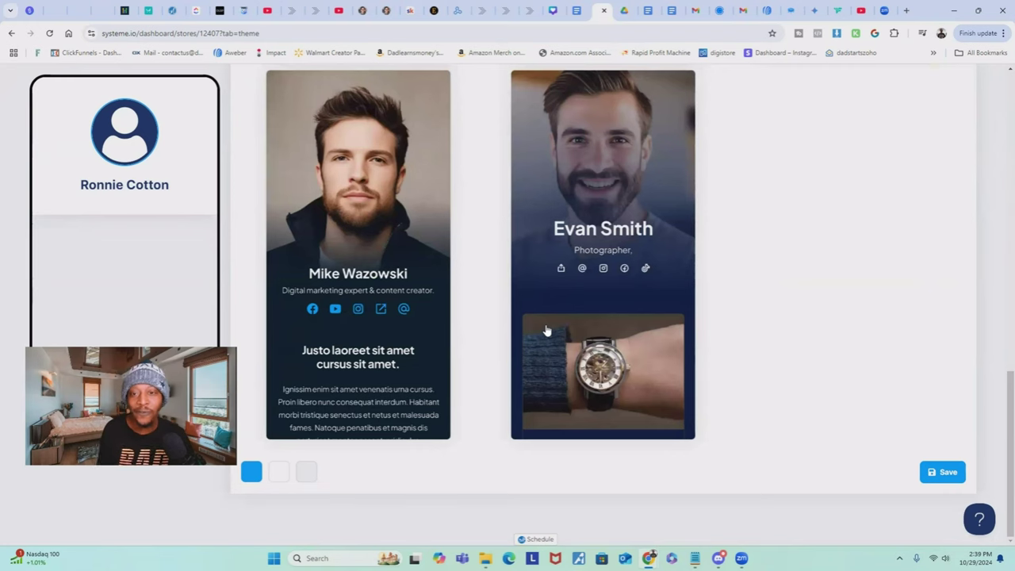
pyautogui.scroll(15, 691, 296)
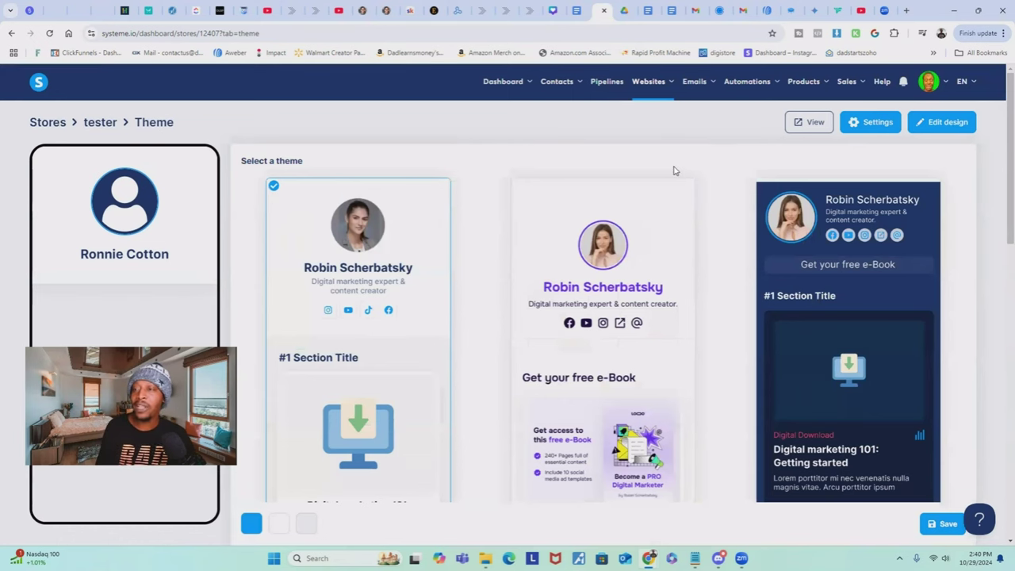
pyautogui.scroll(-10, 520, 195)
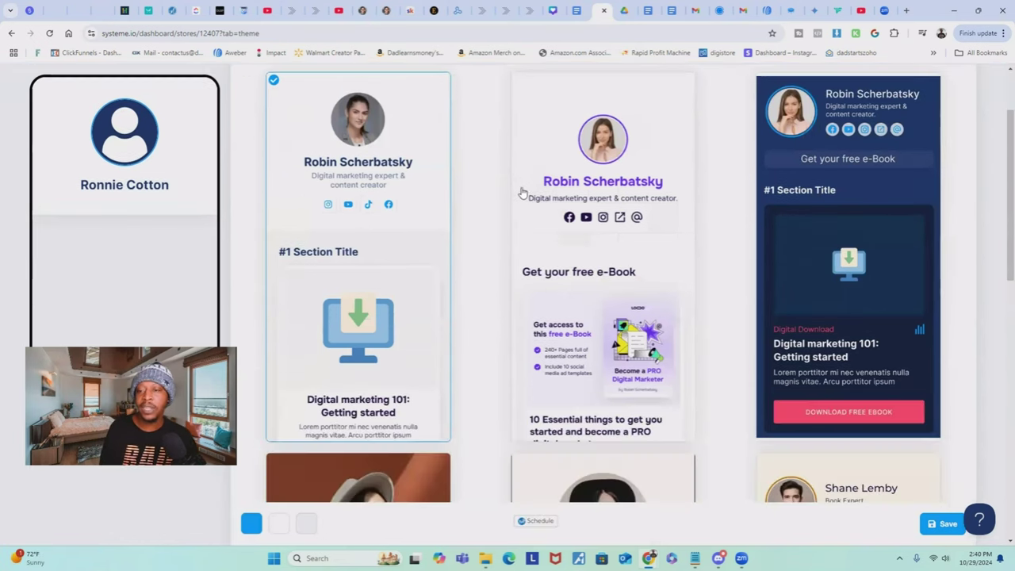
pyautogui.scroll(-3, 521, 200)
pyautogui.scroll(10, 521, 200)
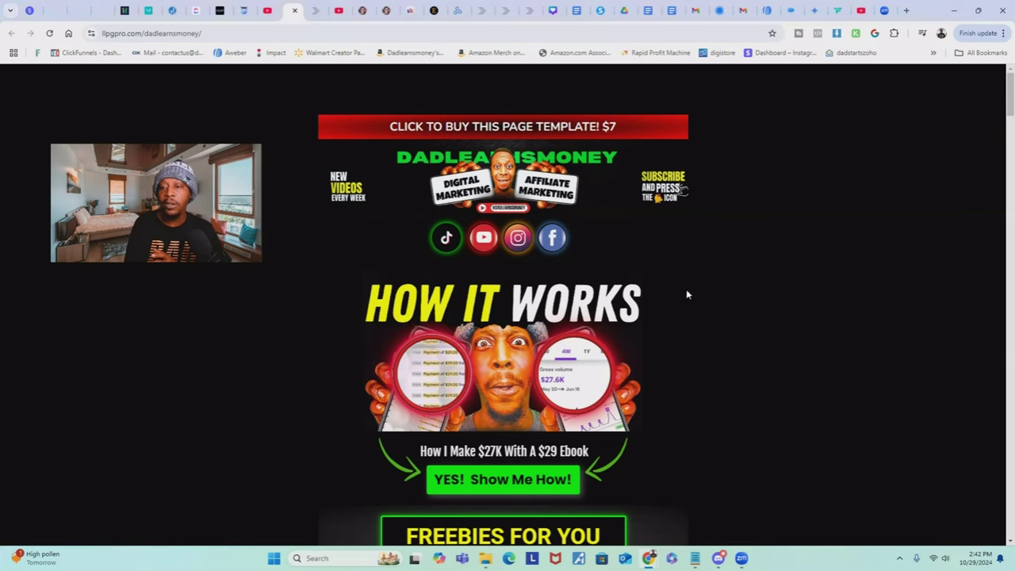
# Scroll the dadlearnsmoney page past freebies and training products to the Systeme.io Funnel Vault offers.
pyautogui.scroll(-6, 659, 287)
pyautogui.scroll(-6, 651, 290)
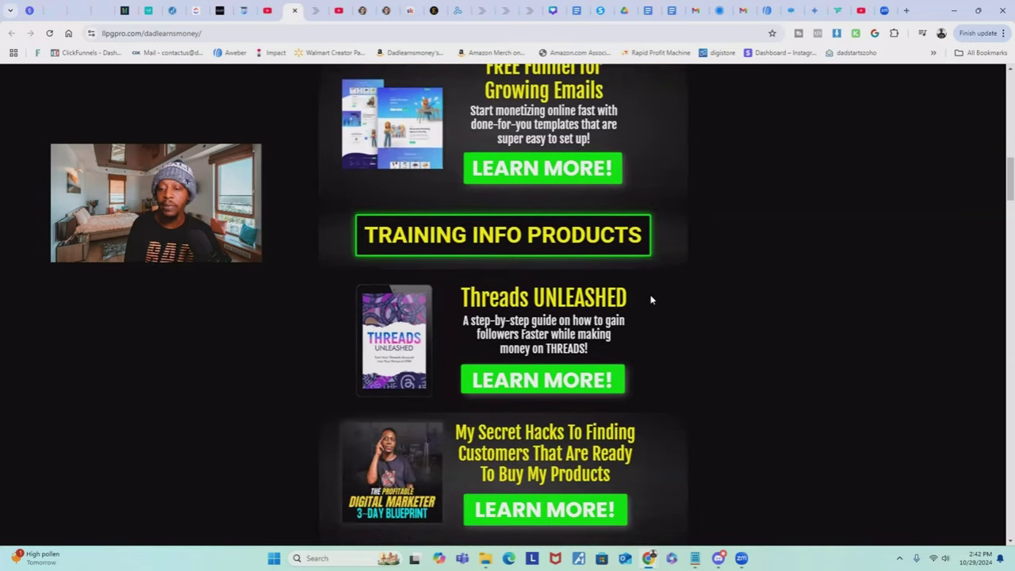
pyautogui.scroll(-6, 651, 299)
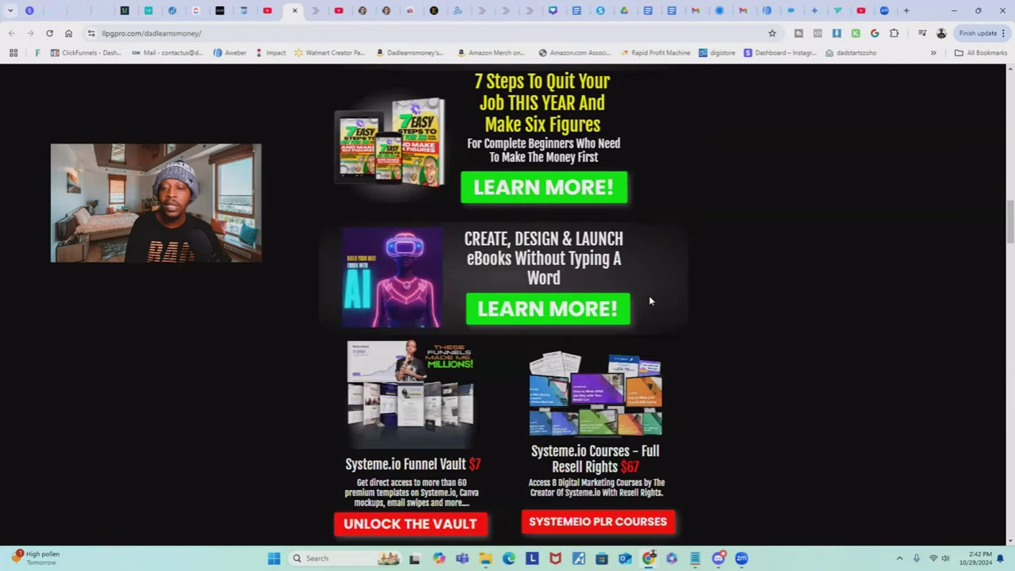
pyautogui.scroll(-6, 649, 300)
pyautogui.scroll(-4, 648, 301)
pyautogui.scroll(-16, 648, 302)
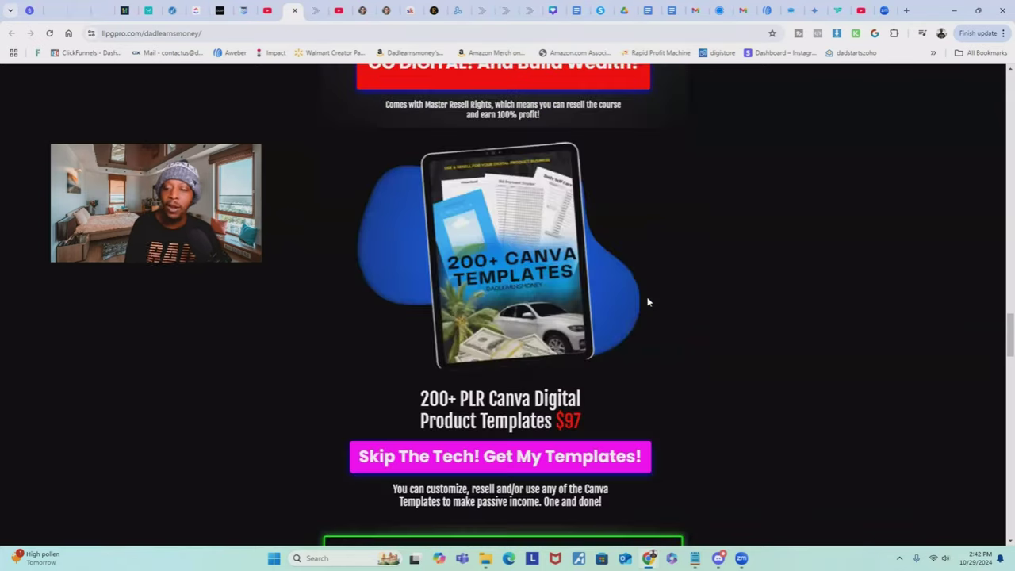
pyautogui.scroll(-18, 649, 298)
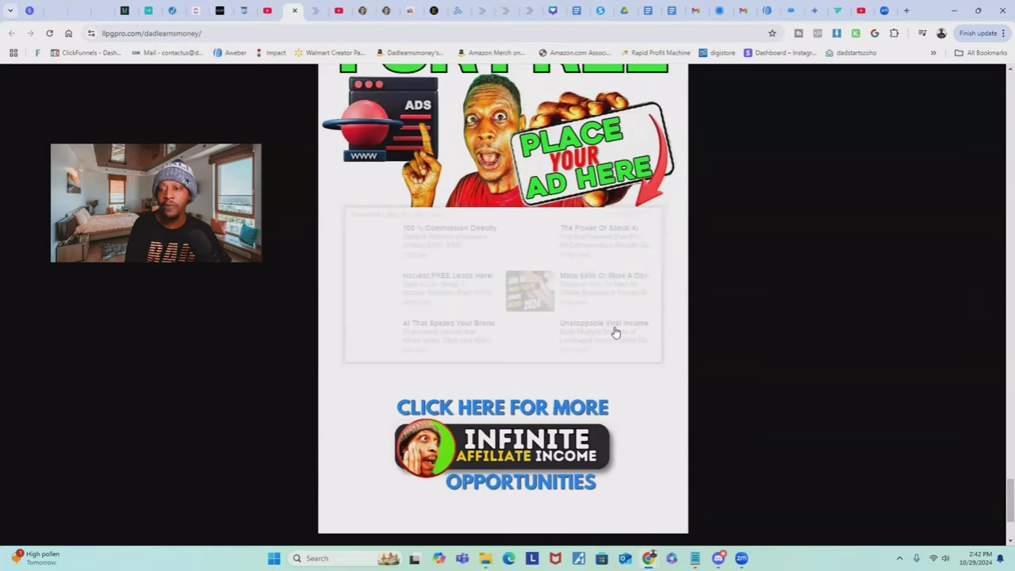
pyautogui.scroll(20, 615, 332)
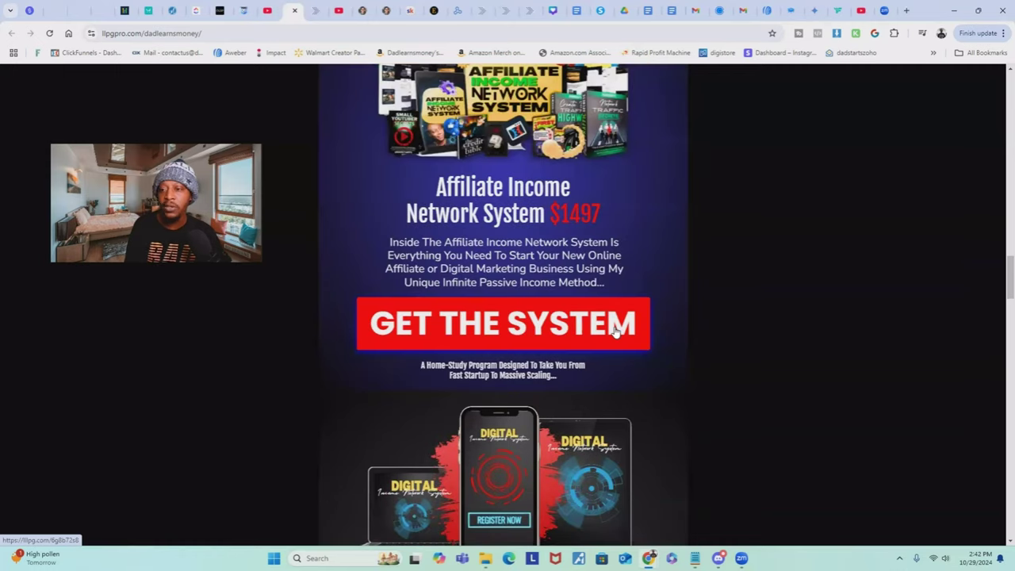
pyautogui.scroll(5, 616, 331)
pyautogui.scroll(3, 587, 317)
pyautogui.scroll(-3, 579, 330)
pyautogui.scroll(5, 578, 330)
pyautogui.scroll(-4, 492, 380)
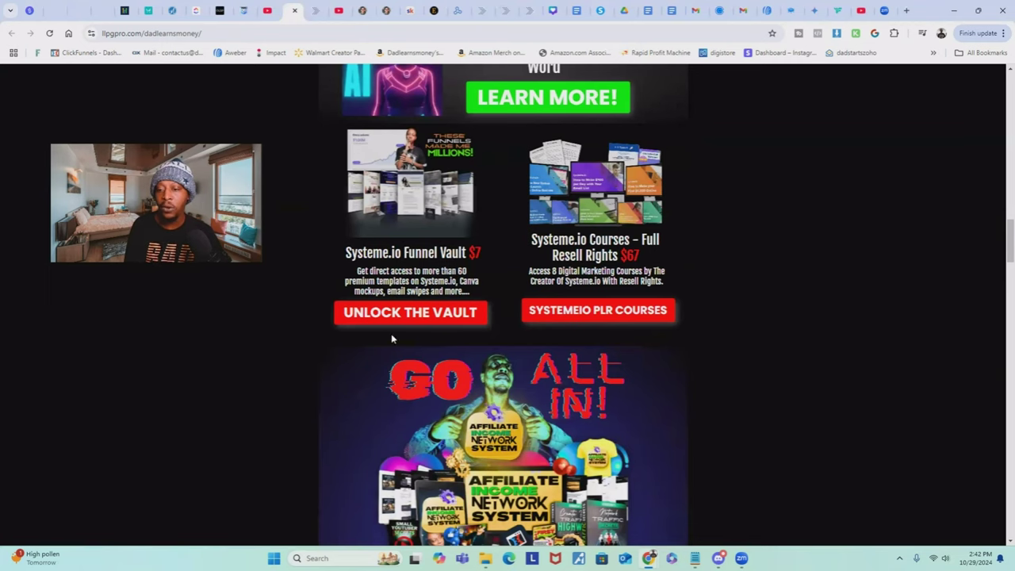
pyautogui.click(423, 316)
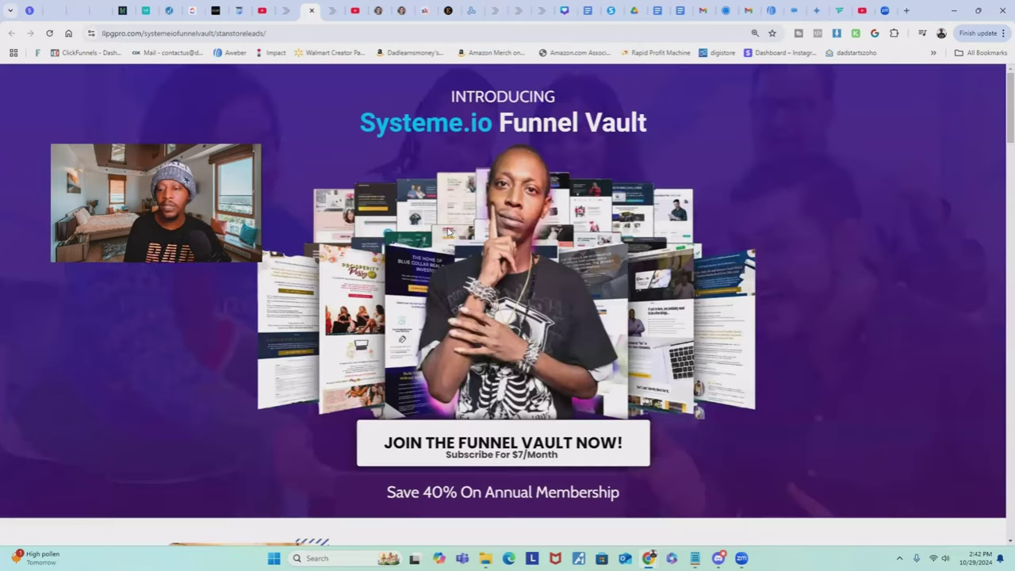
pyautogui.scroll(-9, 452, 234)
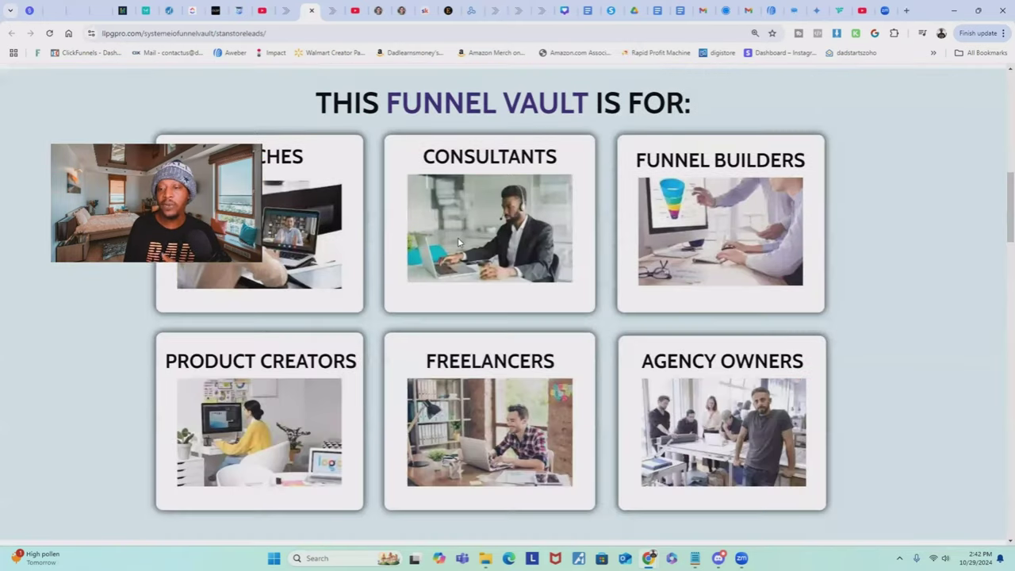
pyautogui.scroll(-7, 457, 237)
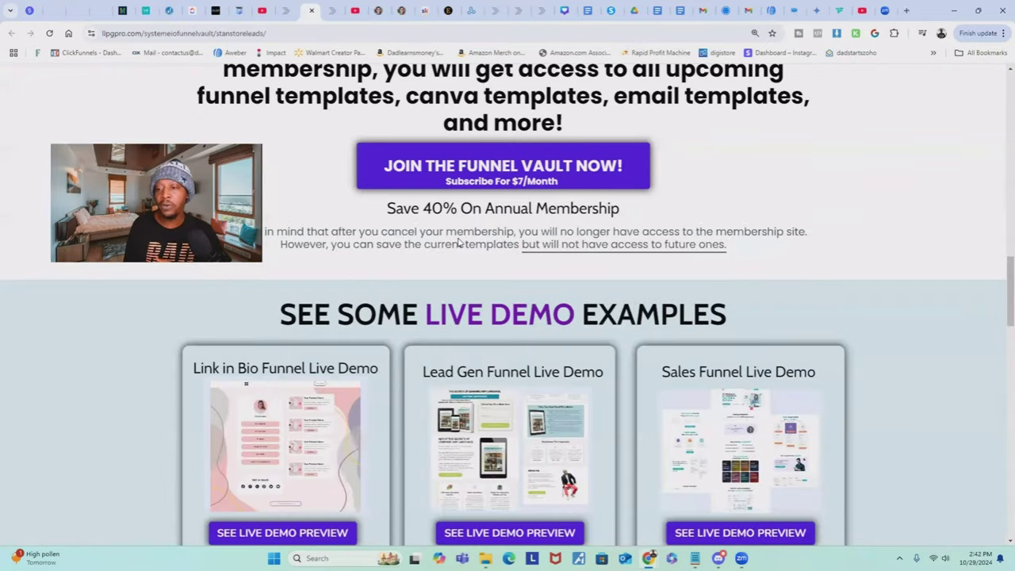
pyautogui.scroll(-6, 457, 242)
pyautogui.scroll(6, 352, 126)
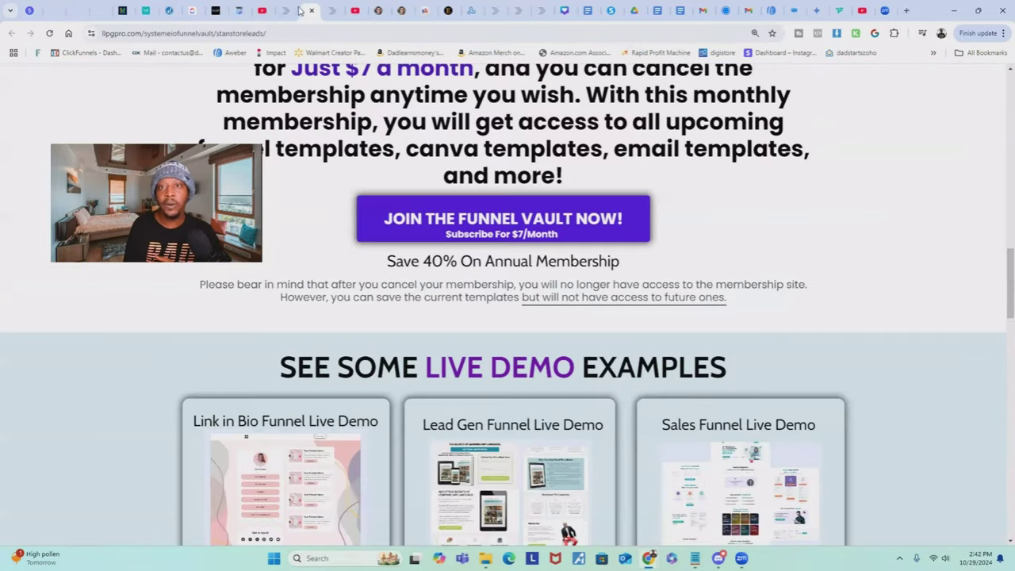
pyautogui.click(311, 11)
# Scroll back to the dadlearnsmoney header and social links, then through Freebies For You.
pyautogui.scroll(15, 492, 244)
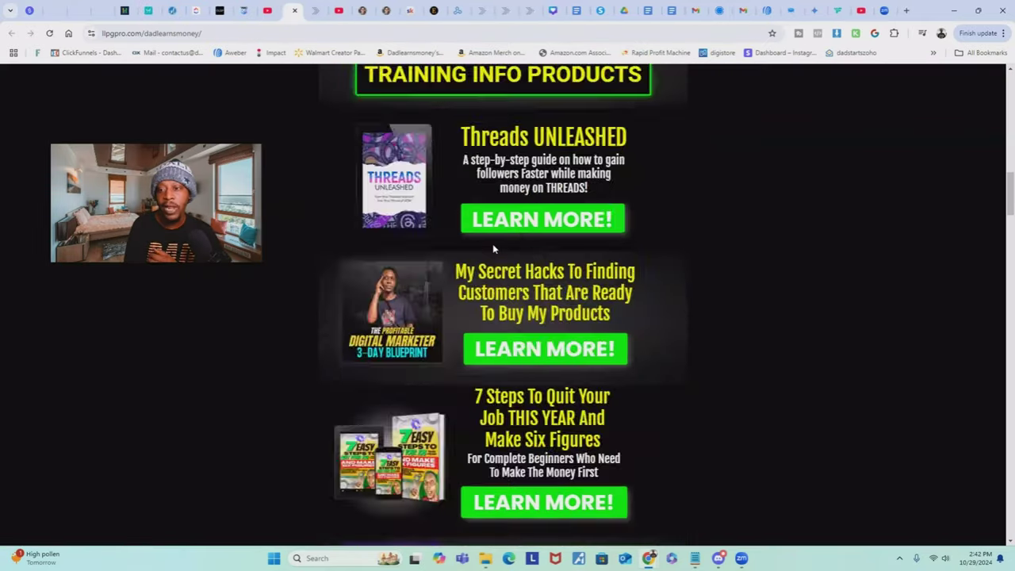
pyautogui.scroll(3, 493, 244)
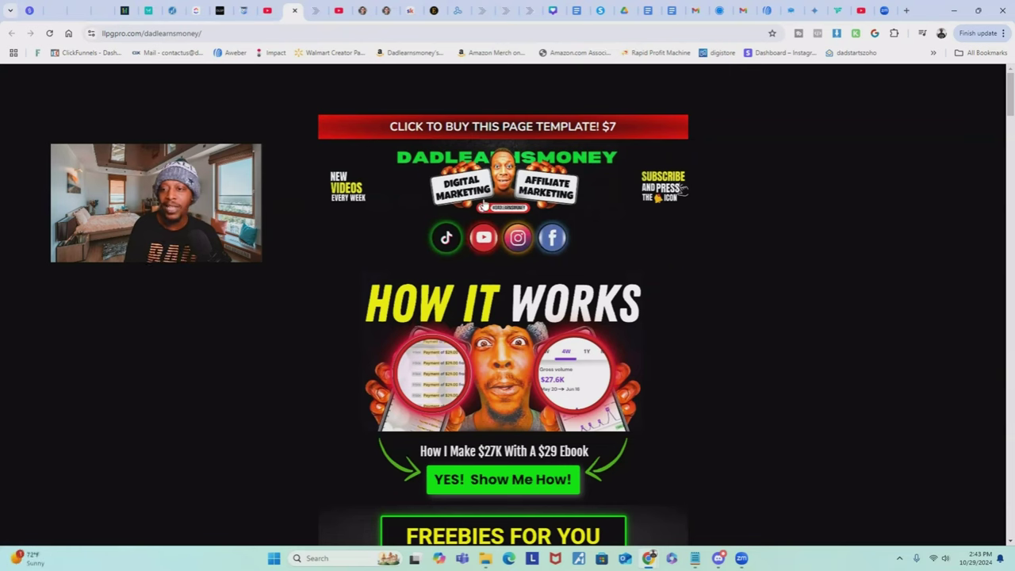
pyautogui.scroll(-2, 553, 221)
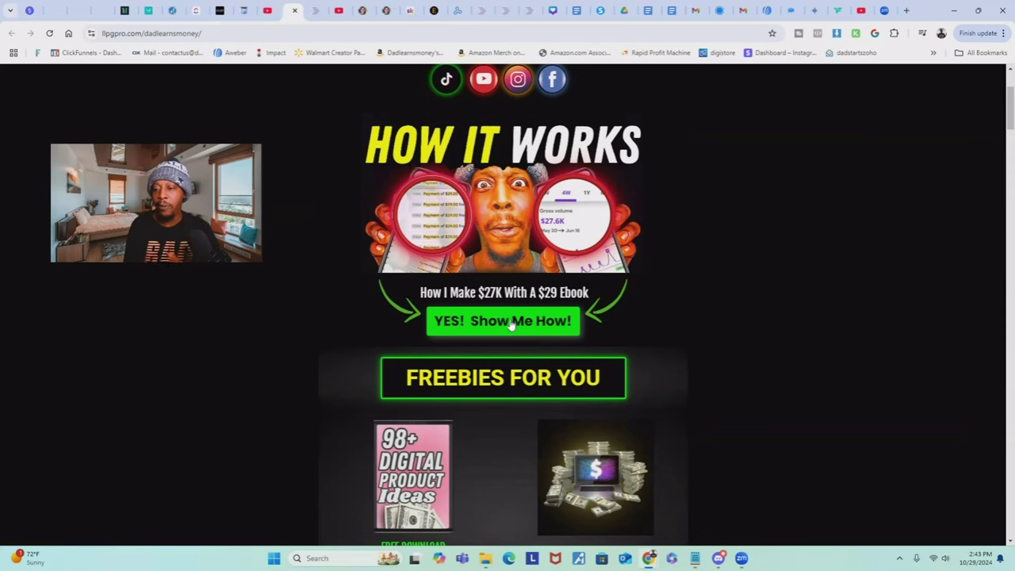
pyautogui.scroll(-3, 517, 331)
pyautogui.scroll(-1, 527, 347)
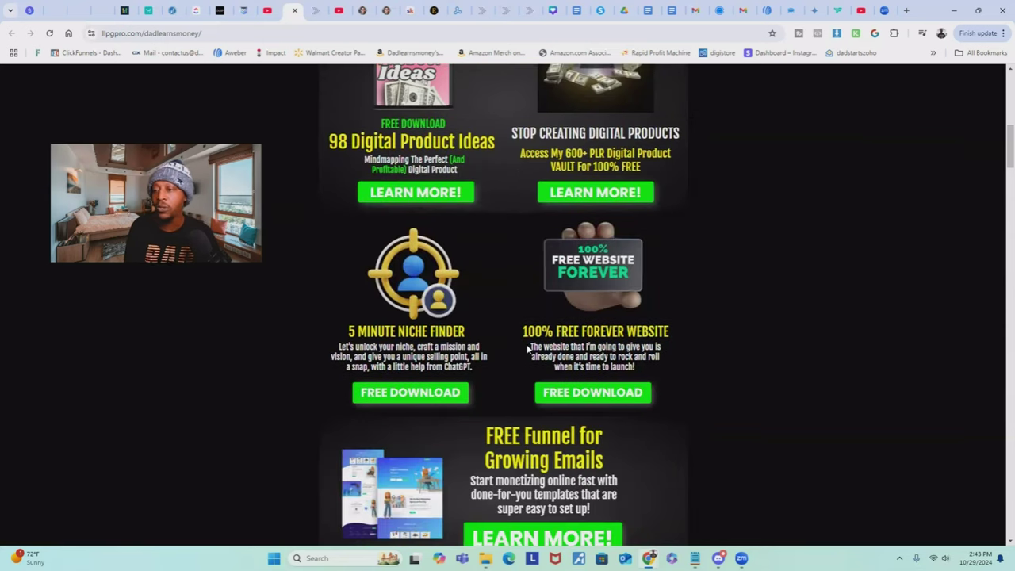
pyautogui.scroll(6, 527, 347)
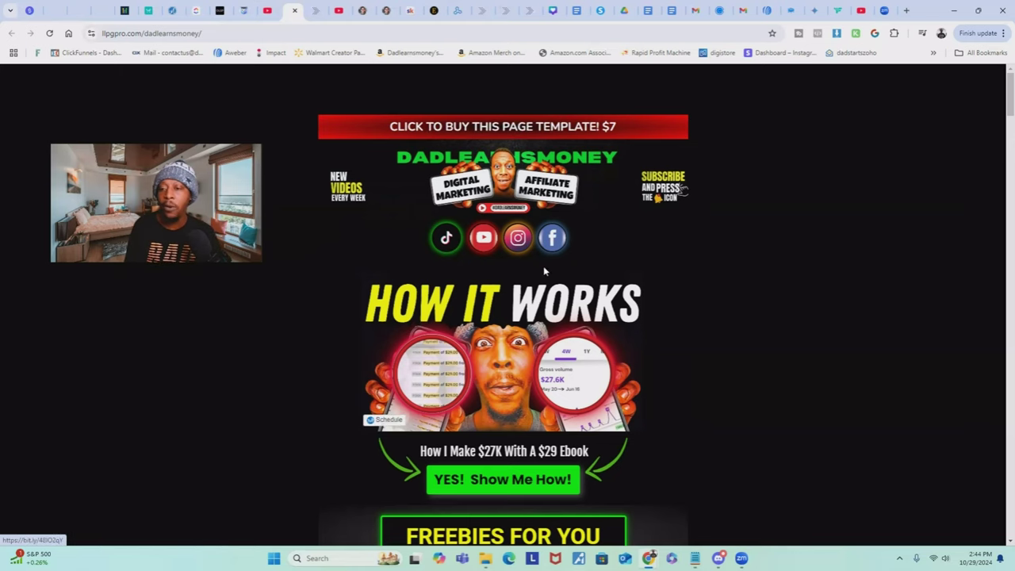
pyautogui.scroll(-2, 536, 273)
pyautogui.scroll(2, 536, 272)
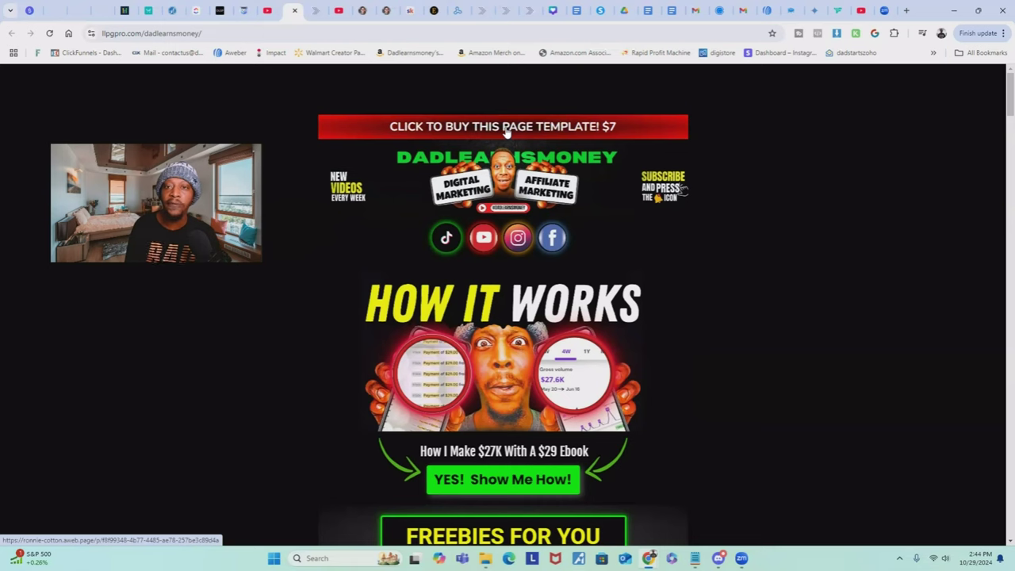
# Follow the CLICK TO BUY THIS PAGE TEMPLATE banner to the allmyfreebies page and browse it.
pyautogui.click(426, 135)
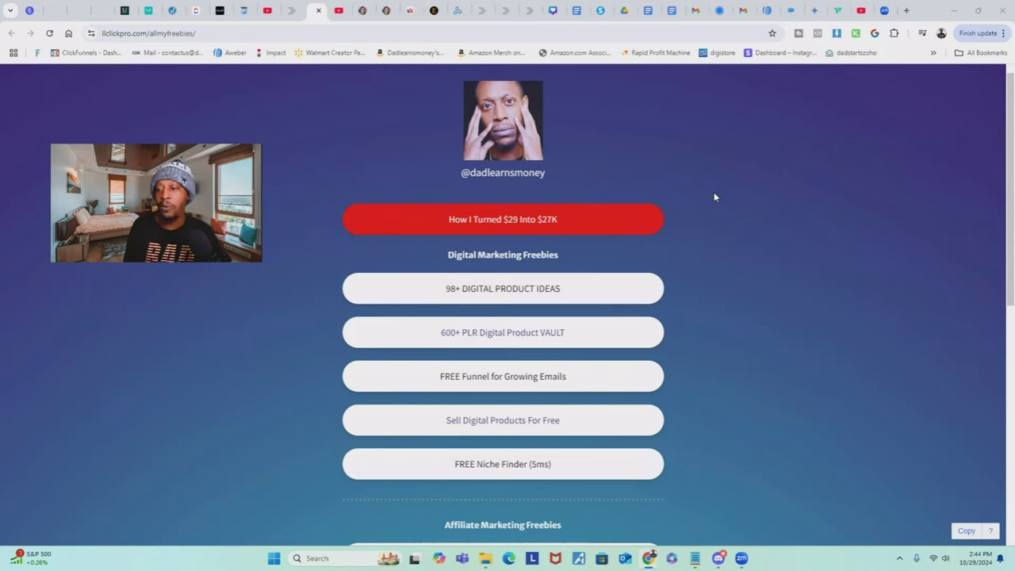
pyautogui.scroll(-6, 678, 151)
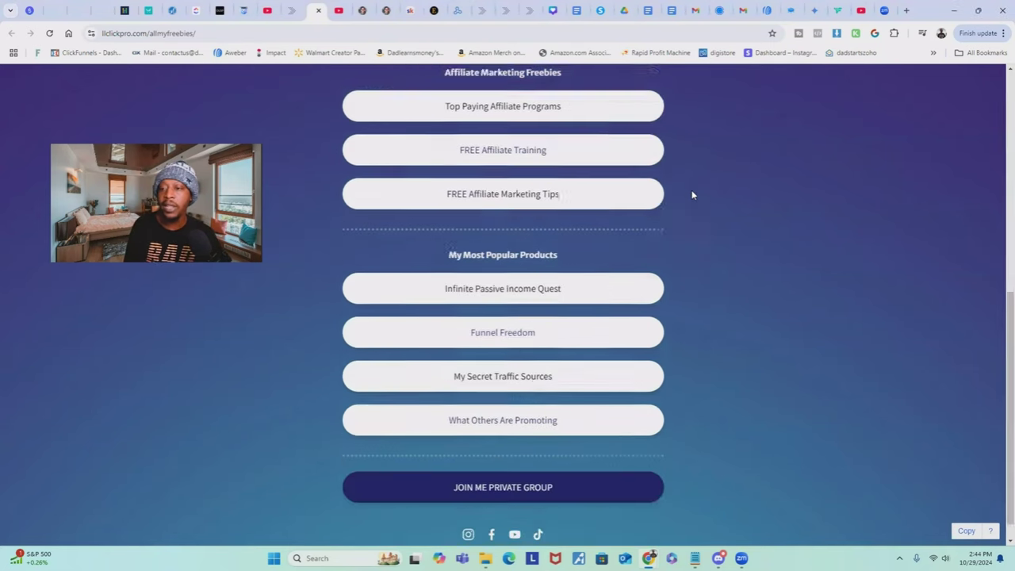
pyautogui.scroll(6, 695, 190)
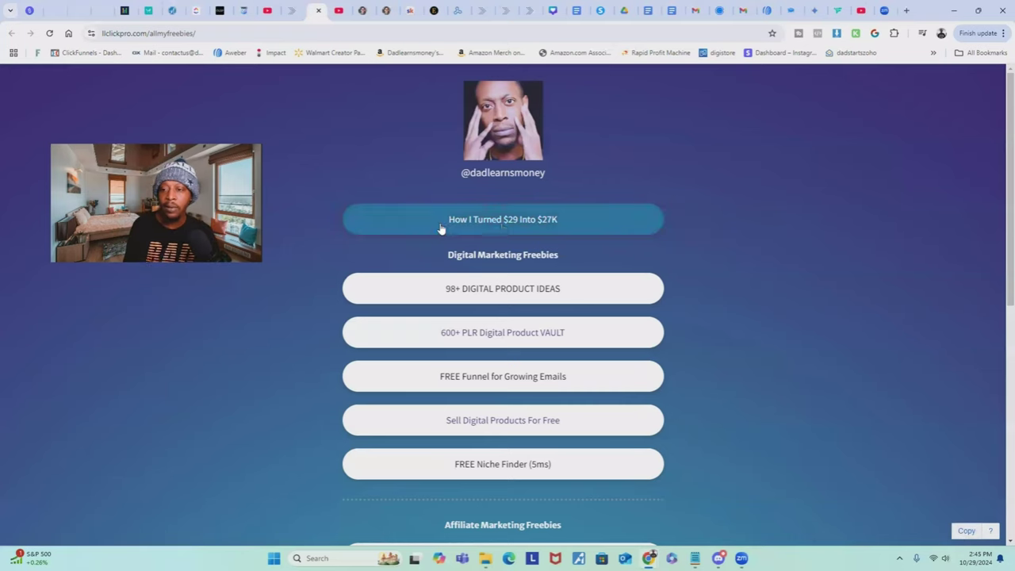
pyautogui.scroll(-6, 514, 309)
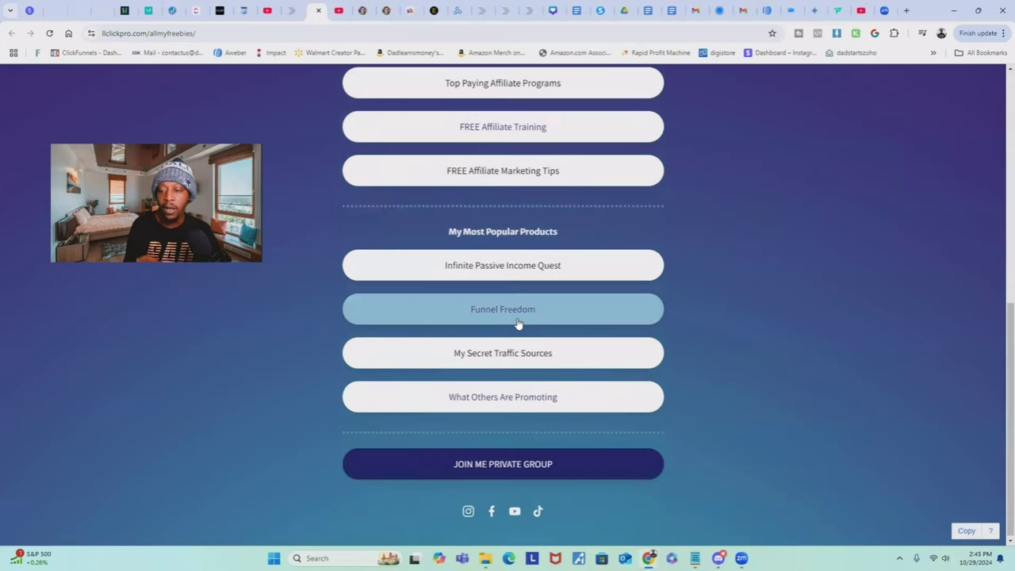
pyautogui.scroll(1, 516, 342)
pyautogui.scroll(-1, 499, 453)
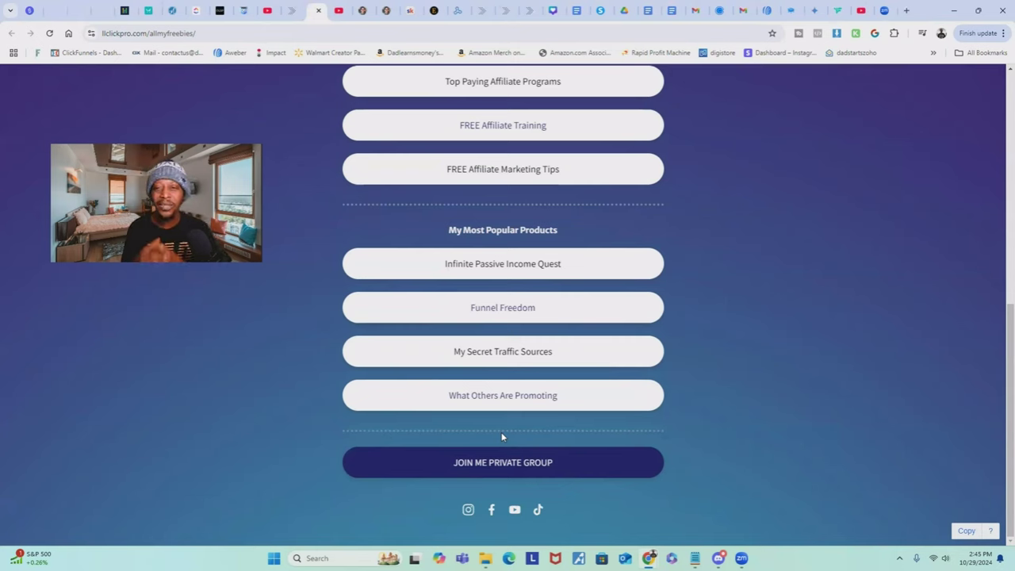
pyautogui.scroll(5, 779, 250)
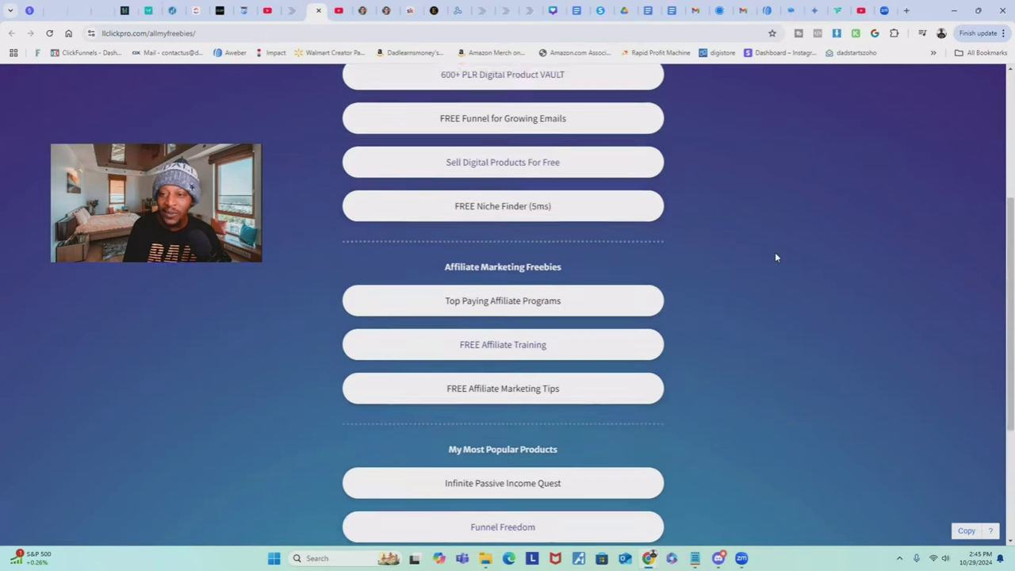